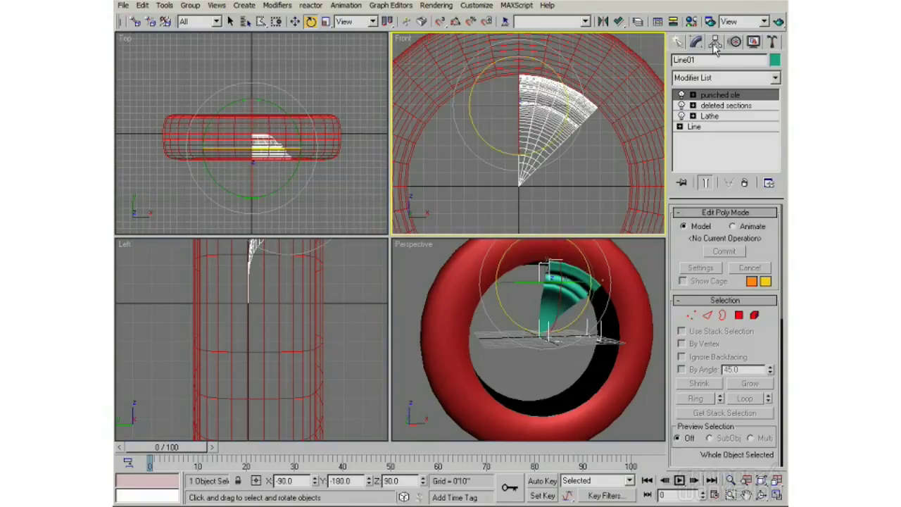
Switch to pivot-only editing and move the wedge's pivot down by hand to its tip at the wheel's center
left_click(715, 43)
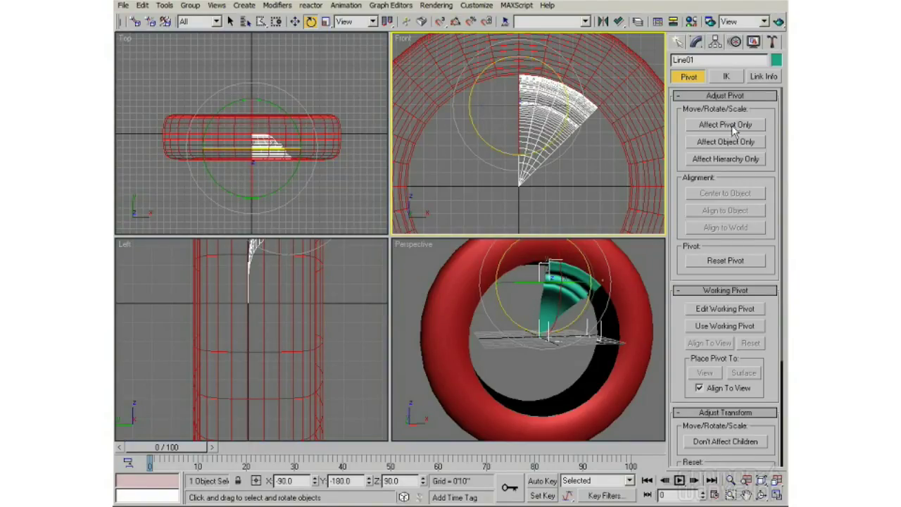
left_click(732, 125)
left_click(295, 21)
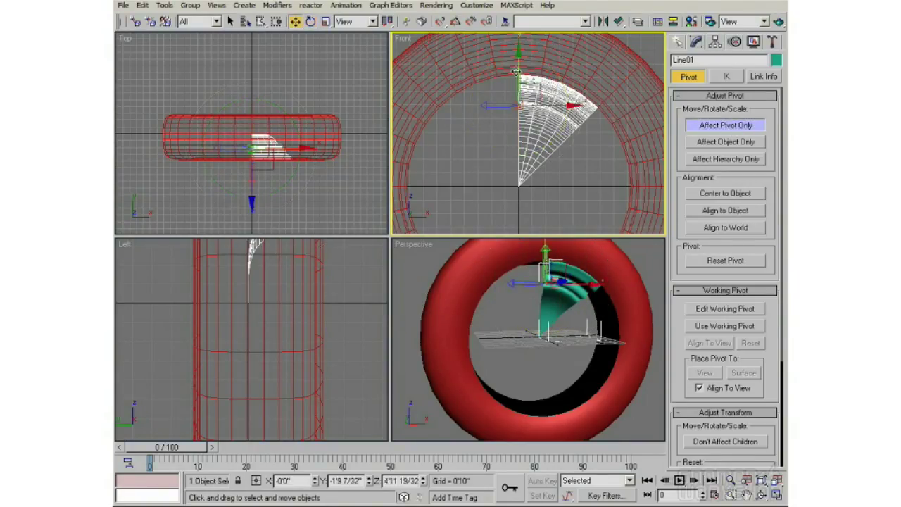
left_click_drag(520, 61, 522, 144)
middle_click_drag(522, 203, 518, 163)
scroll(518, 163, "up", 3)
left_click_drag(522, 95, 522, 104)
middle_click_drag(517, 167, 517, 137)
scroll(518, 100, "up", 2)
middle_click_drag(519, 101, 517, 147)
left_click_drag(520, 128, 521, 122)
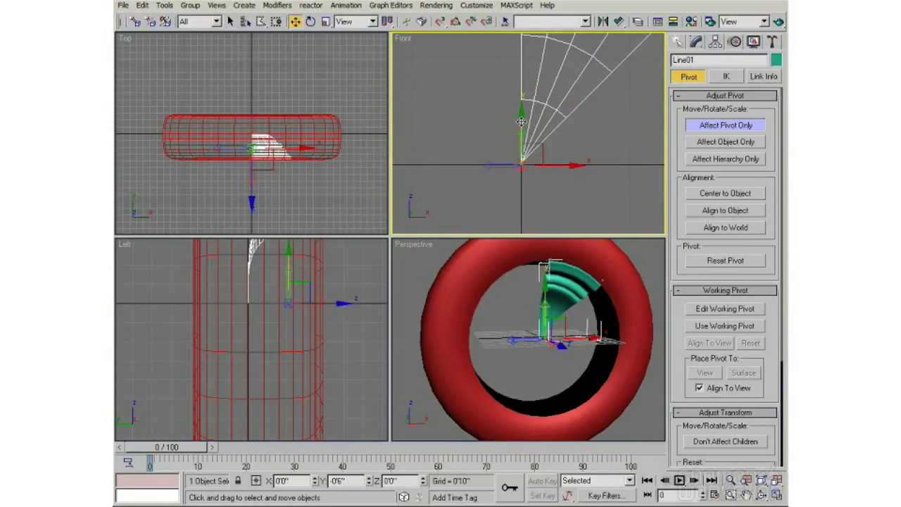
Move the pivot up off the wedge's tip, turn on snapping and try moving it along the grid points
middle_click_drag(514, 165, 484, 134)
left_click_drag(522, 140, 519, 113)
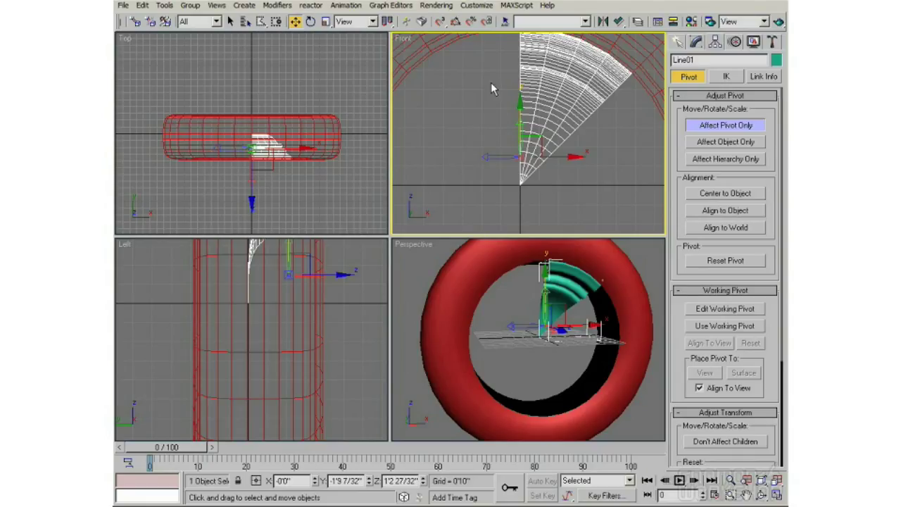
left_click(439, 22)
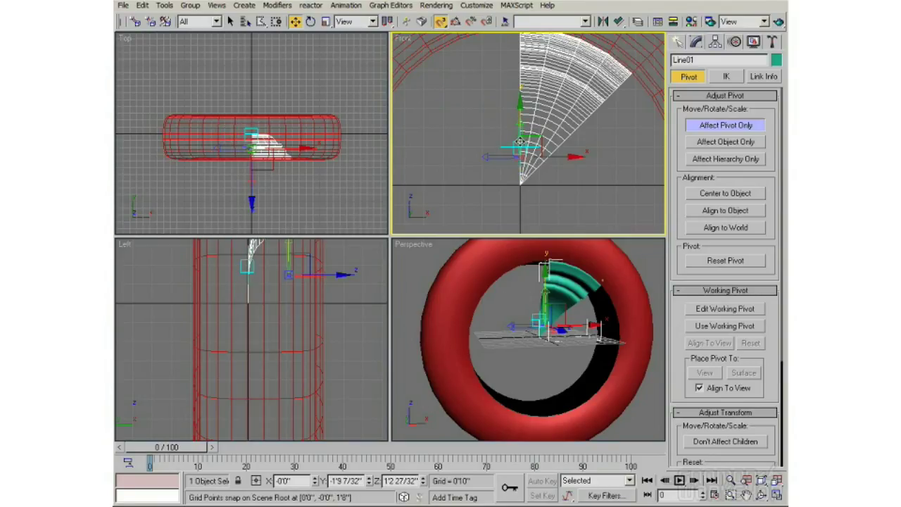
mouse_move(519, 144)
left_mouse_down()
mouse_move(501, 169)
mouse_move(481, 155)
mouse_move(470, 159)
mouse_move(482, 169)
mouse_move(458, 167)
mouse_move(510, 176)
mouse_move(481, 150)
mouse_move(501, 117)
mouse_move(493, 105)
mouse_move(504, 99)
mouse_move(450, 144)
mouse_move(447, 134)
mouse_move(501, 106)
mouse_move(448, 144)
mouse_move(496, 95)
mouse_move(463, 139)
mouse_move(477, 92)
mouse_move(461, 126)
mouse_move(463, 185)
mouse_move(463, 151)
mouse_move(503, 149)
mouse_move(479, 118)
mouse_move(481, 128)
mouse_move(462, 141)
mouse_move(478, 133)
mouse_move(465, 138)
mouse_move(484, 112)
mouse_move(473, 106)
mouse_move(484, 168)
mouse_move(494, 146)
mouse_move(491, 106)
mouse_move(456, 109)
mouse_move(443, 97)
mouse_move(465, 136)
mouse_move(443, 149)
mouse_move(444, 118)
mouse_move(455, 155)
mouse_move(464, 112)
mouse_move(499, 104)
mouse_move(473, 131)
mouse_move(524, 126)
mouse_move(478, 130)
mouse_move(508, 133)
mouse_move(538, 181)
mouse_move(526, 170)
left_mouse_up()
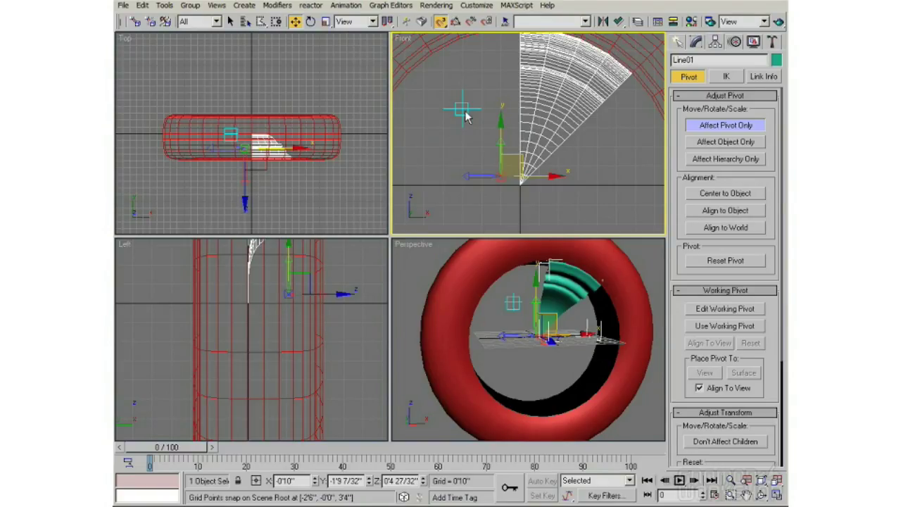
Add Pivot to the active snap types alongside Grid Points in the Grid and Snap Settings
right_click(442, 23)
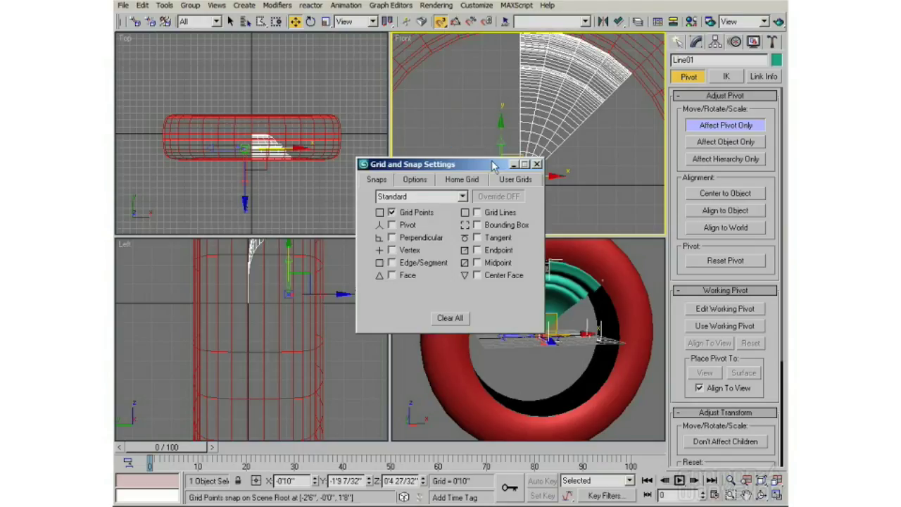
left_click(477, 5)
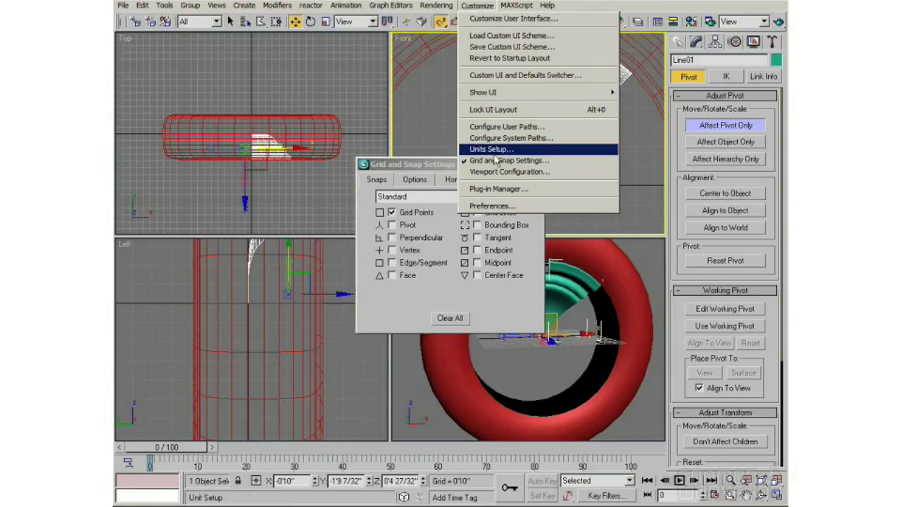
left_click(471, 161)
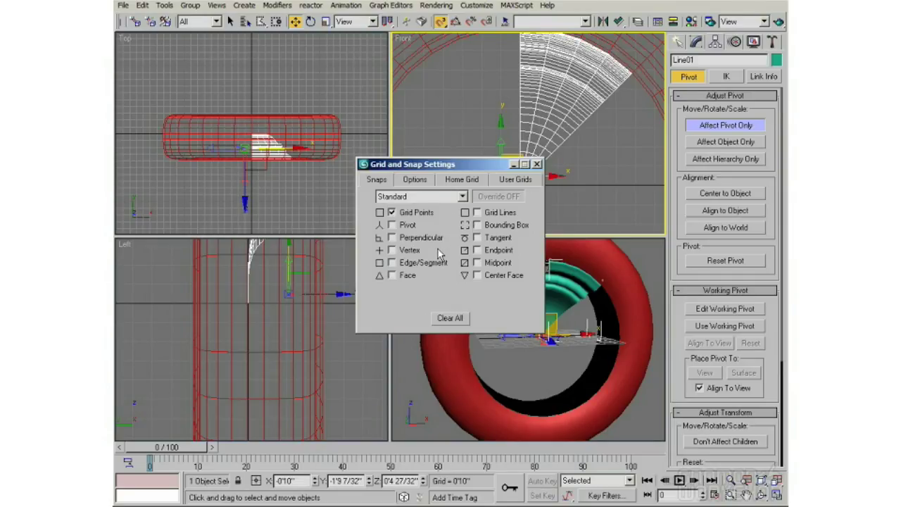
left_click_drag(496, 165, 519, 164)
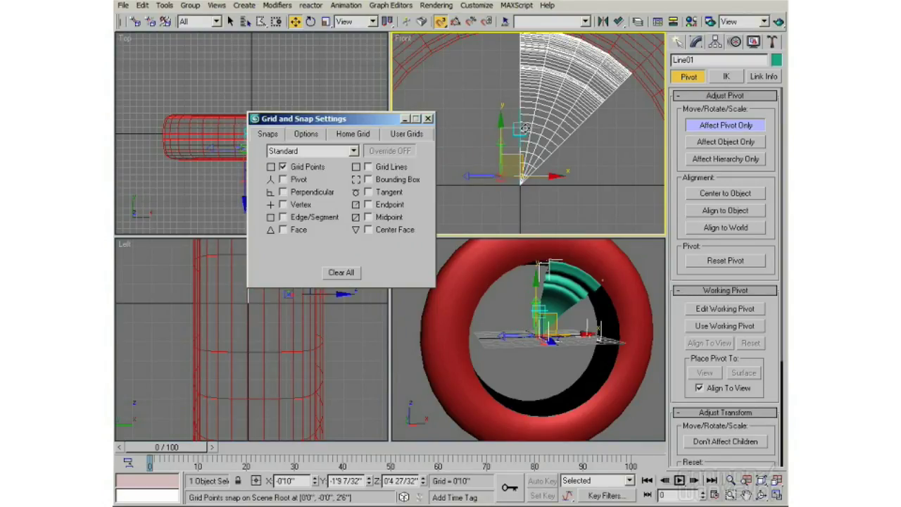
mouse_move(507, 158)
left_mouse_down()
mouse_move(486, 179)
mouse_move(518, 165)
mouse_move(510, 154)
left_mouse_up()
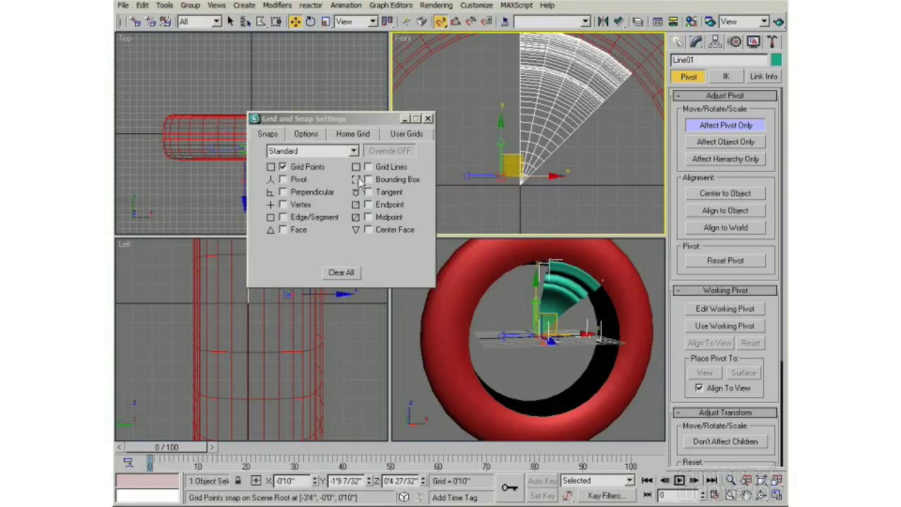
left_click(283, 180)
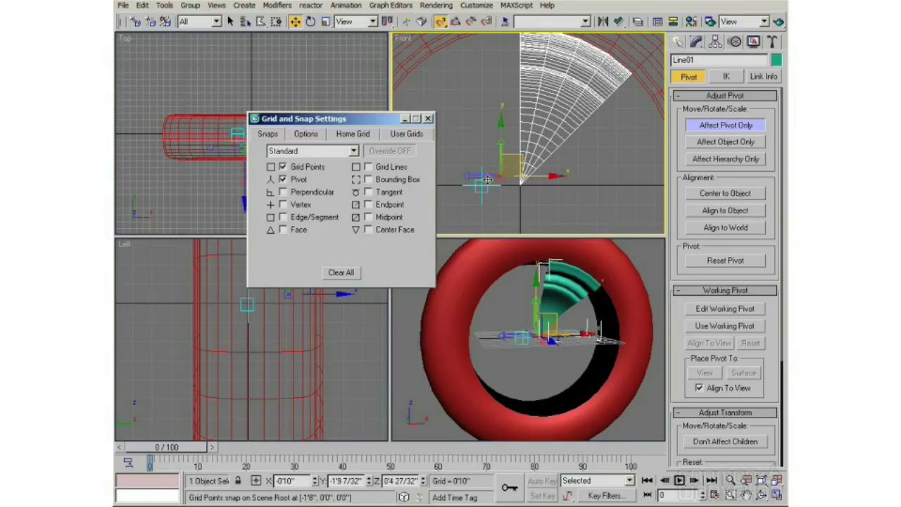
Close the snap settings and test snapping the pivot to grid points away from the wedge, ending at Z 1'8"
scroll(499, 185, "up", 5)
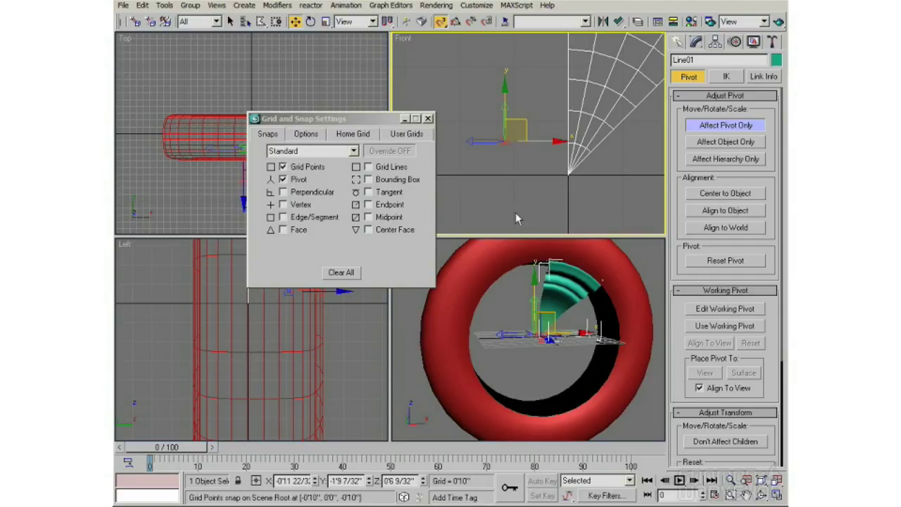
left_click_drag(394, 118, 380, 113)
left_click(414, 113)
middle_click_drag(492, 149, 501, 130)
scroll(468, 147, "up", 3)
scroll(501, 131, "down", 3)
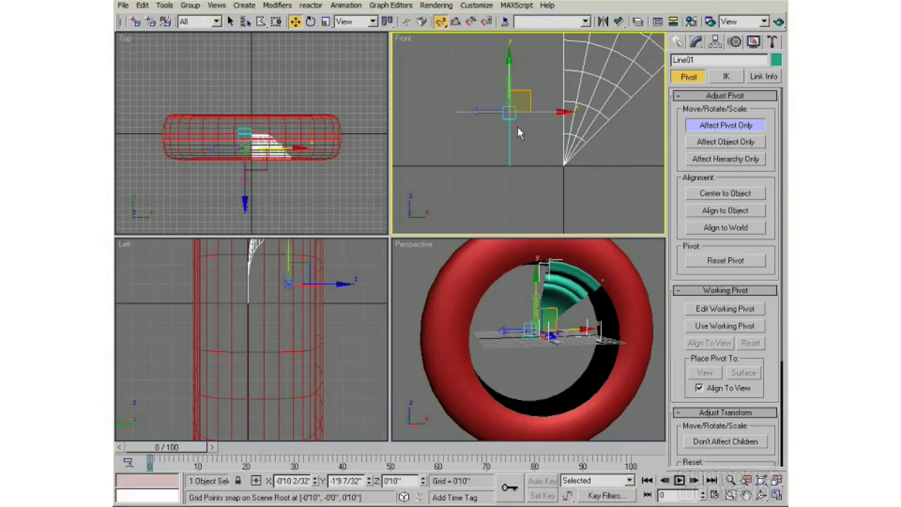
mouse_move(508, 112)
left_mouse_down()
mouse_move(558, 162)
mouse_move(539, 107)
mouse_move(519, 100)
mouse_move(507, 113)
left_mouse_up()
left_click_drag(509, 112, 457, 59)
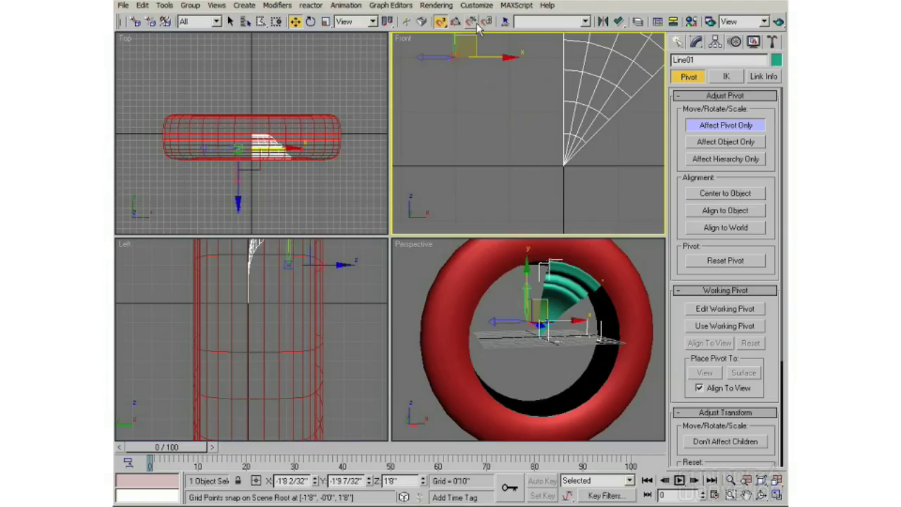
Review the active snap types and snap the wedge's pivot to the grid origin at its tip in the Front view
right_click(440, 21)
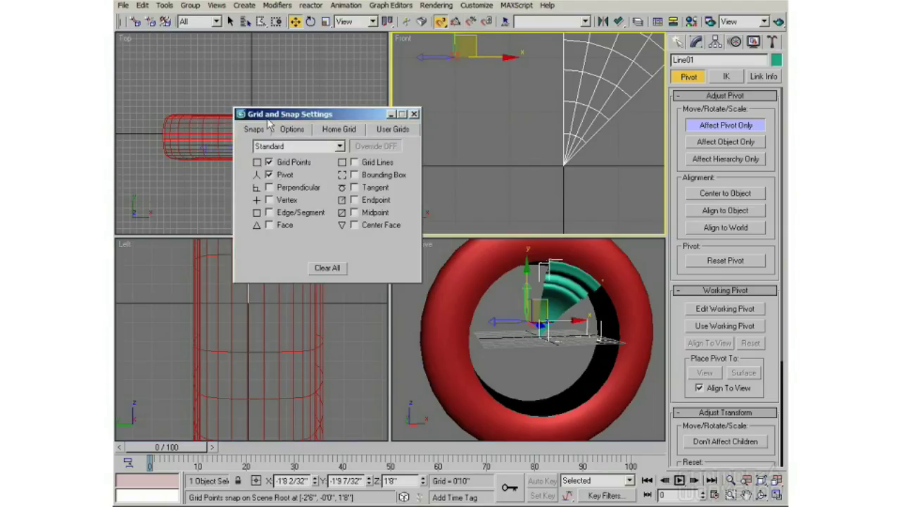
left_click(414, 113)
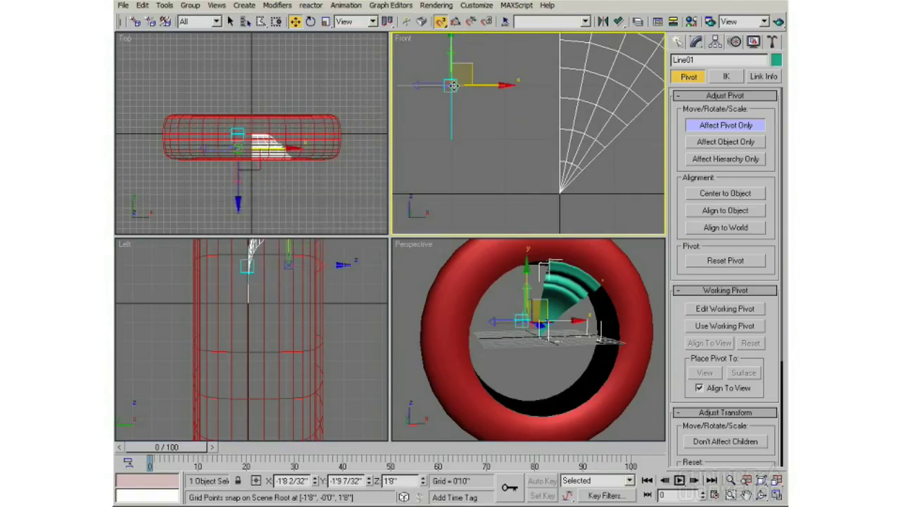
left_click_drag(450, 86, 561, 188)
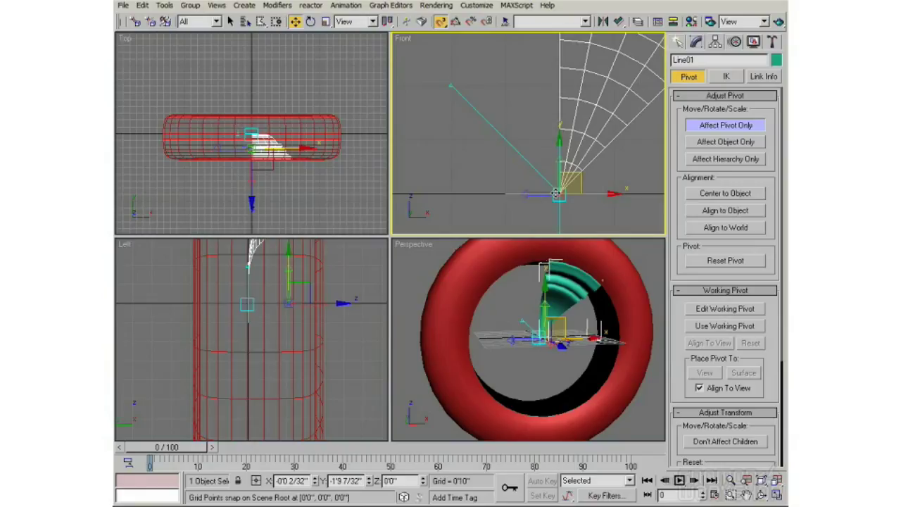
scroll(601, 181, "down", 4)
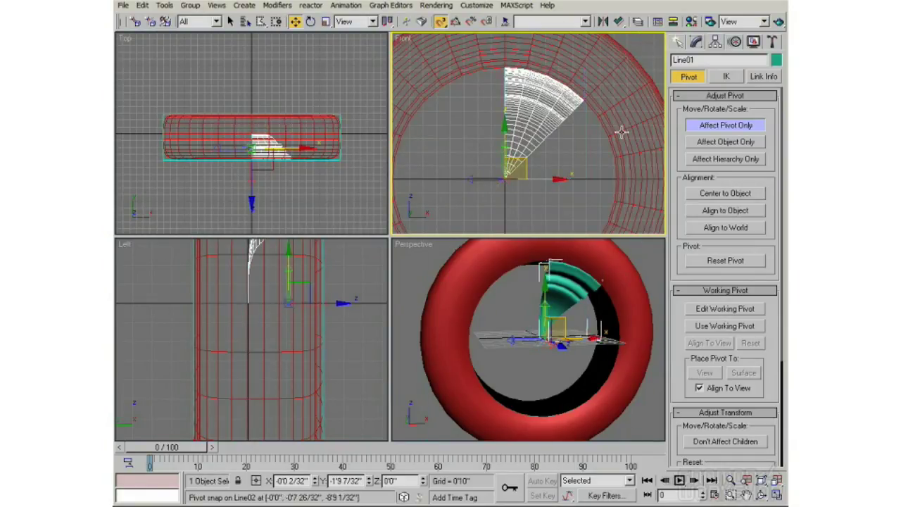
Finish pivot-only editing with snapping off, and return to the wedge's modifier stack with the Rotate tool active
left_click(693, 130)
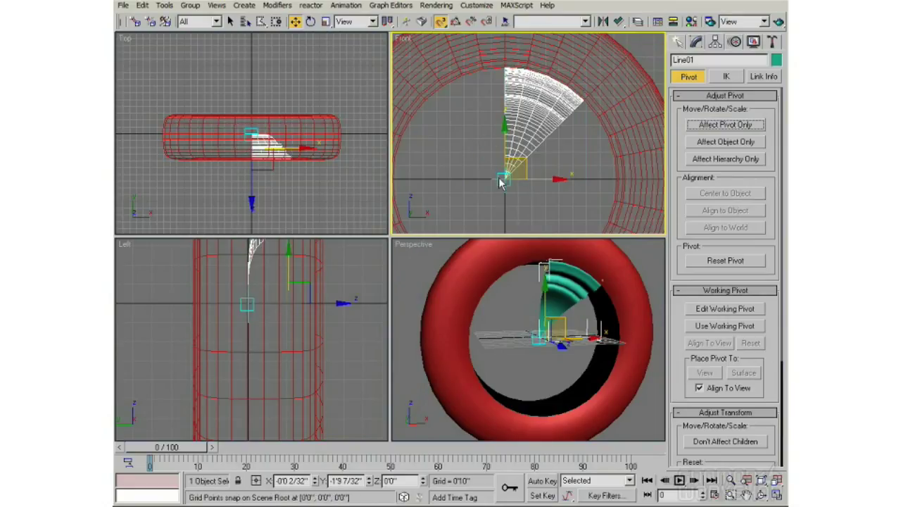
left_click(441, 24)
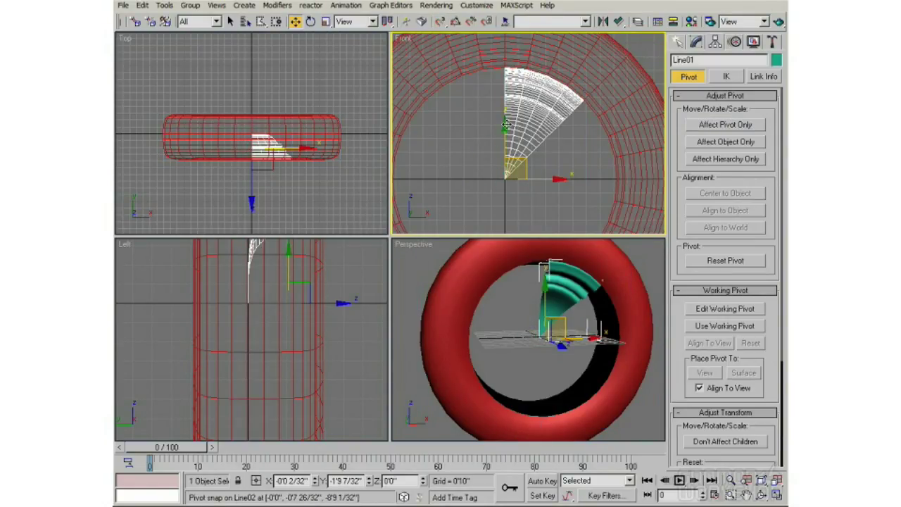
left_click_drag(523, 159, 558, 180)
key("s")
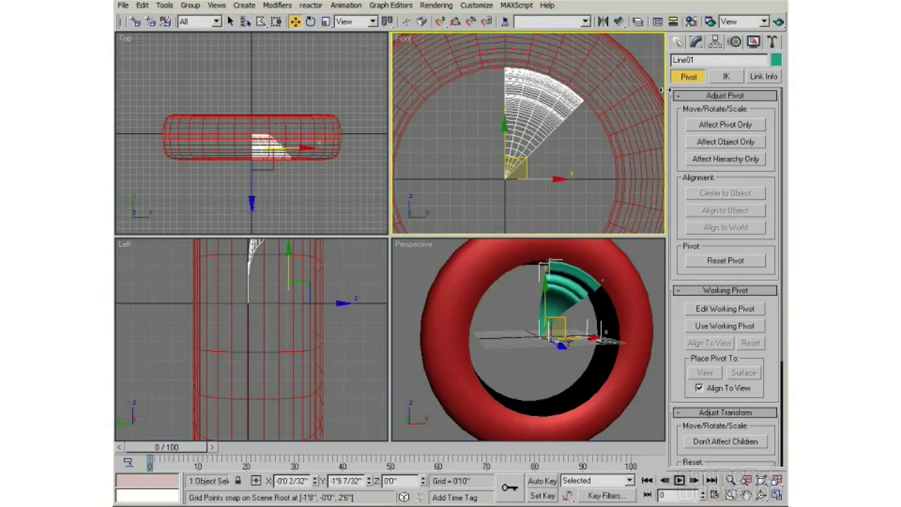
left_click(695, 42)
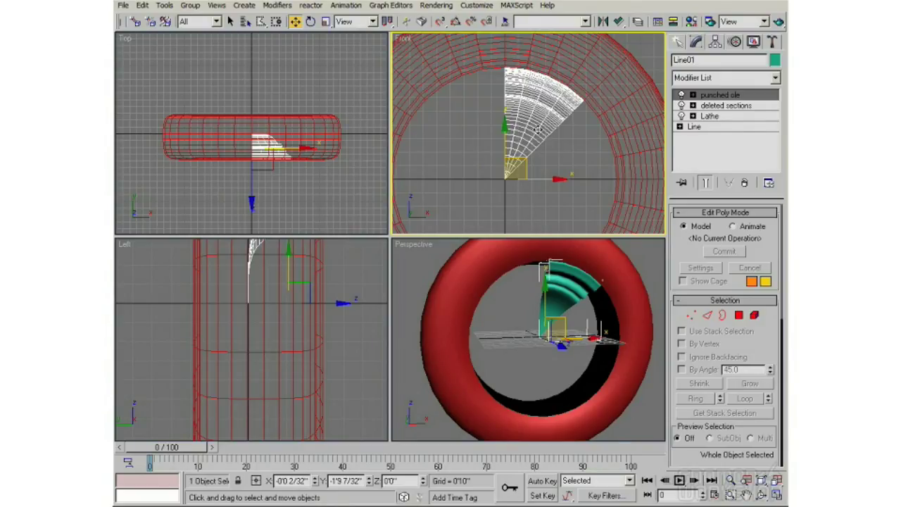
left_click(310, 21)
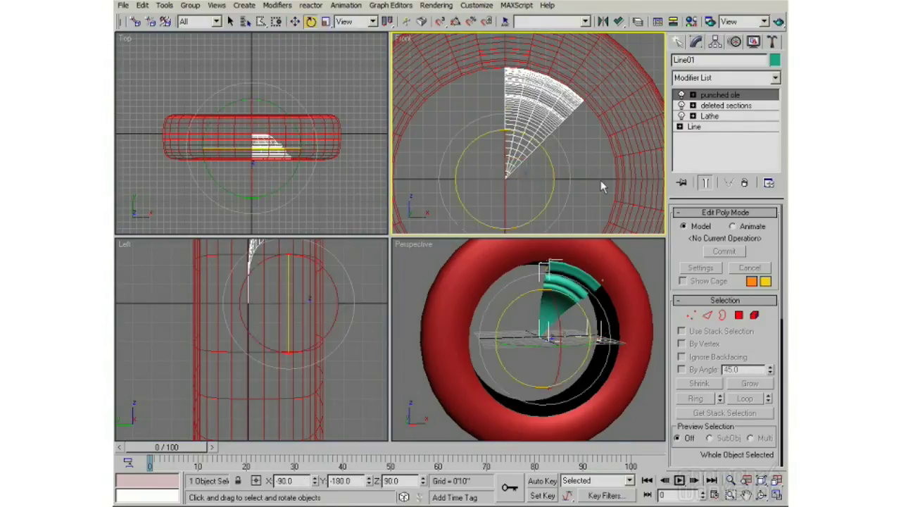
Try to fill the wheel by cloning the wedge as seven instances, each rotated freehand by about 45.5 degrees
left_click_drag(549, 158, 549, 226, "shift")
left_click(396, 222)
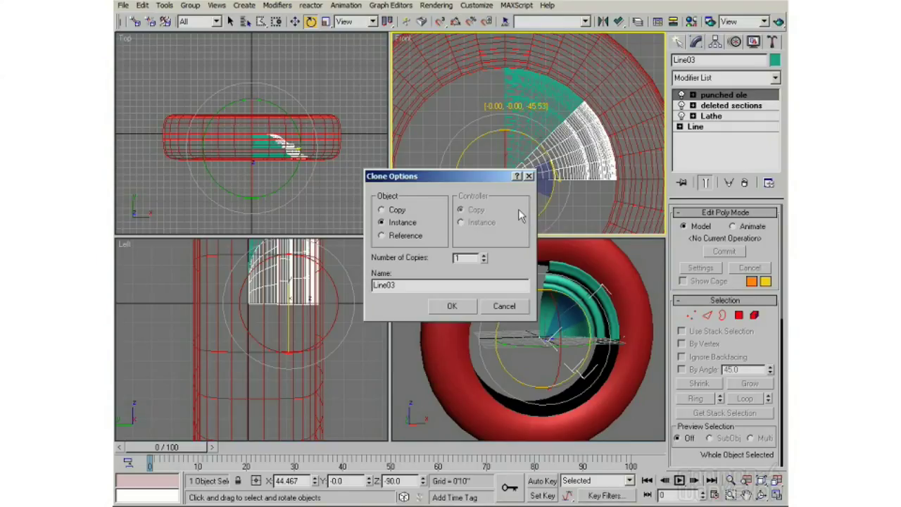
left_click(484, 257)
left_click(452, 305)
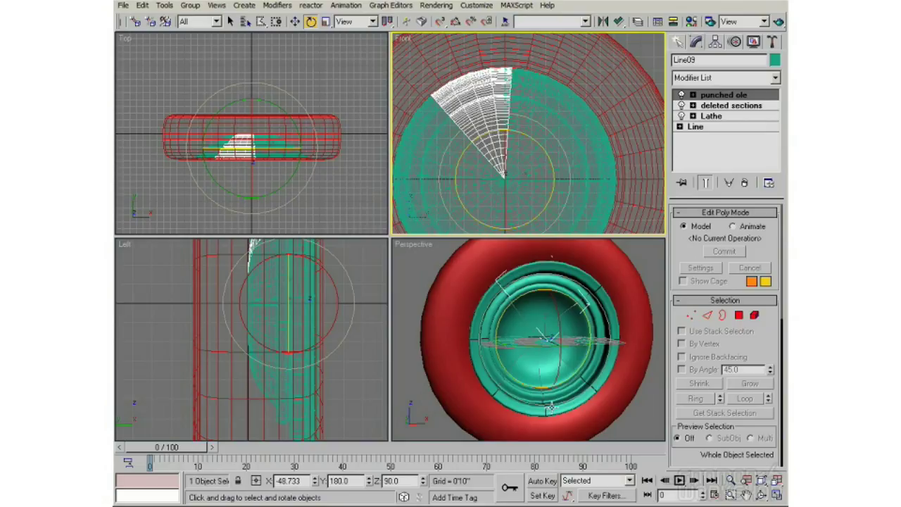
Inspect how the last copy meets the original wedge and undo the rotated instances
middle_click_drag(498, 401, 496, 387)
middle_click_drag(524, 165, 546, 146)
key("ctrl+z")
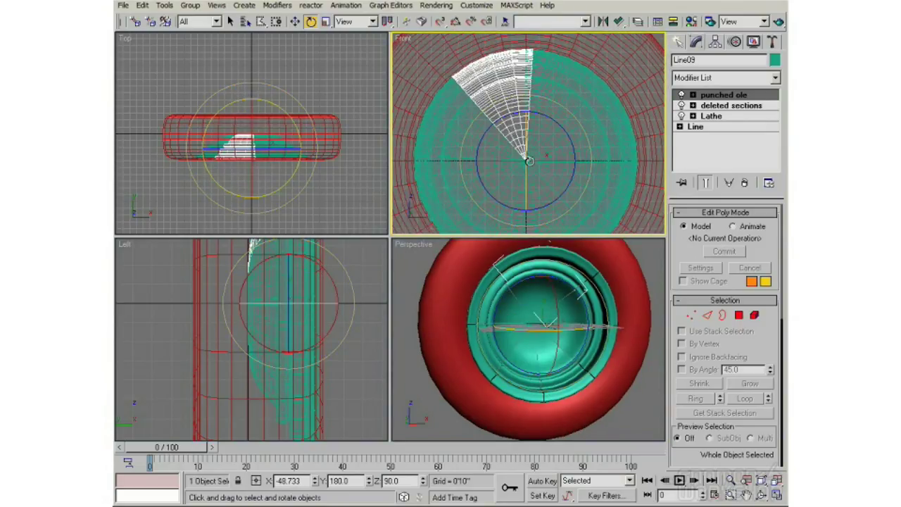
key("ctrl+z")
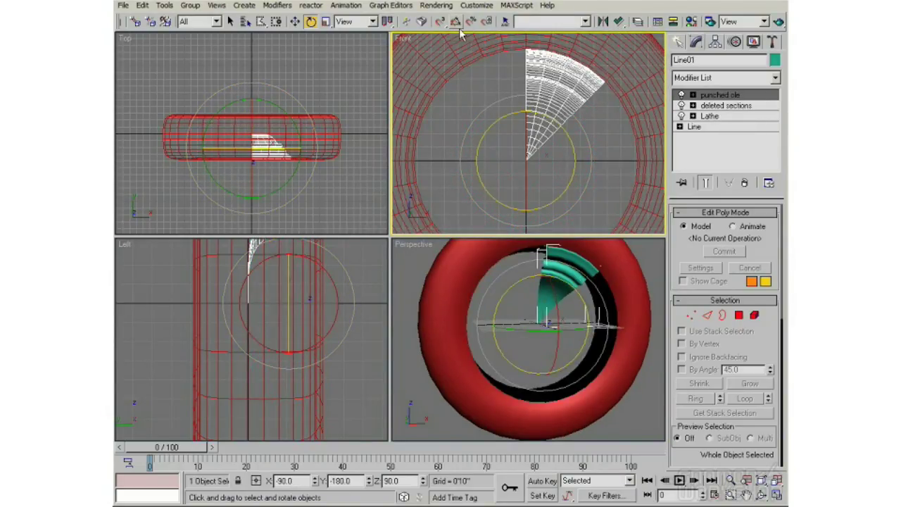
Check the angle increment in the snap options and turn on angle snap
right_click(456, 23)
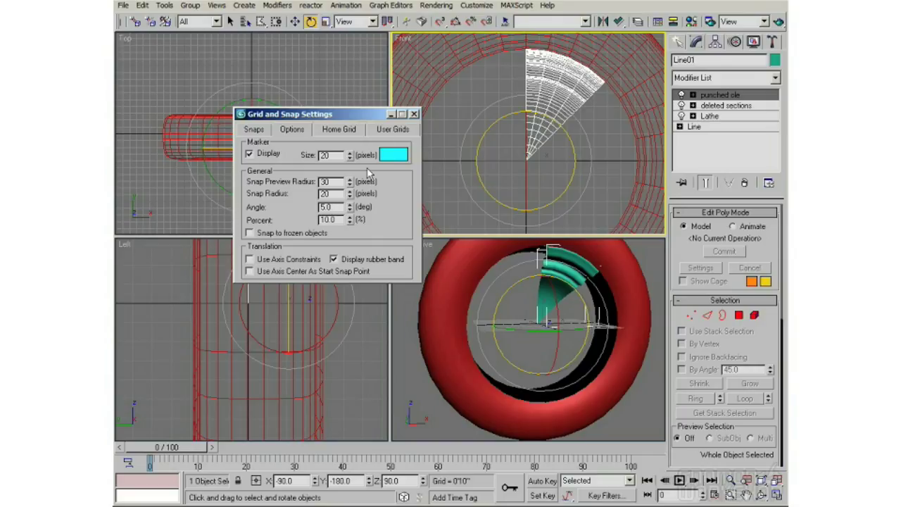
left_click(414, 115)
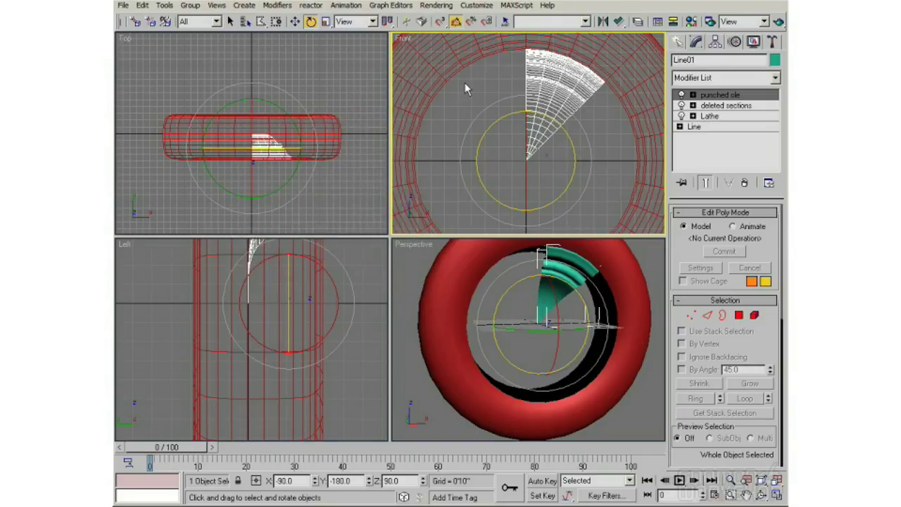
key("a")
Clone the wedge around its pivot as seven instances, each rotated by 45 degrees, to complete the rim
mouse_move(550, 121)
left_mouse_down()
mouse_move(552, 145)
mouse_move(547, 130)
left_mouse_up()
left_click_drag(556, 121, 558, 166, "shift")
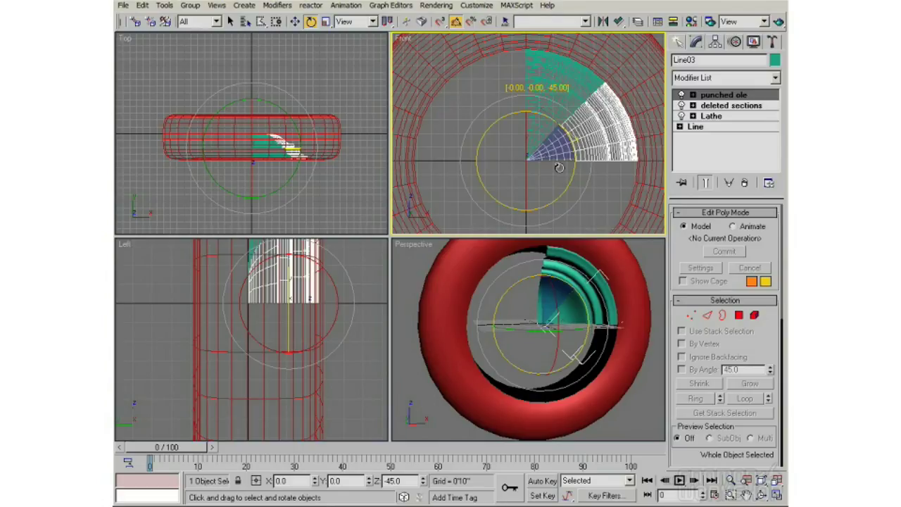
left_click_drag(559, 166, 559, 167, "shift")
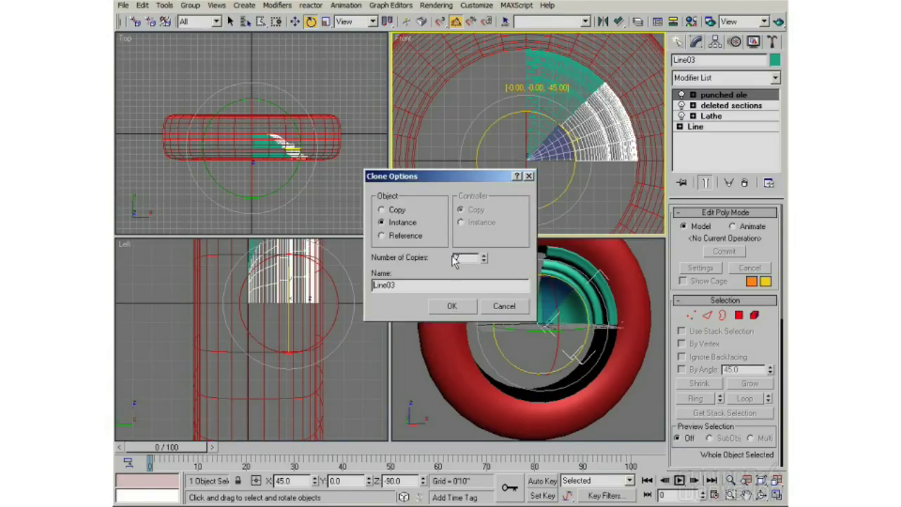
left_click(451, 306)
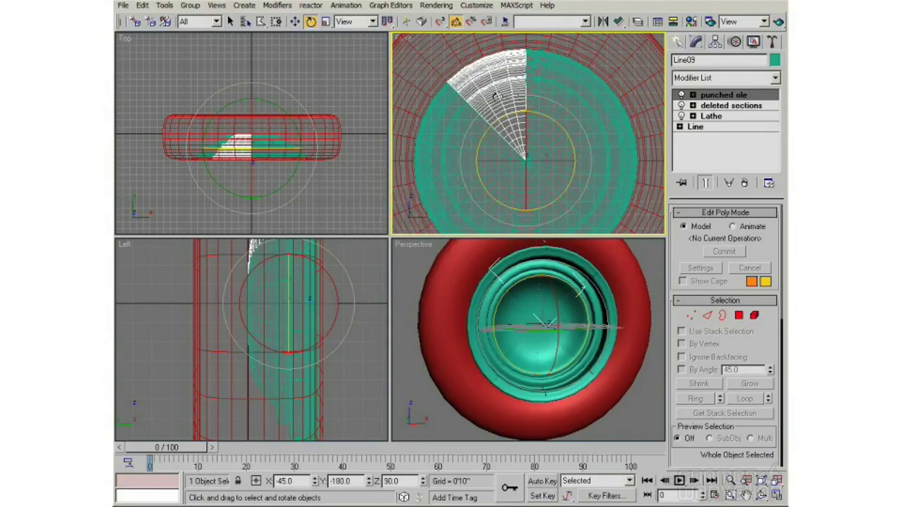
Select the original wedge just clockwise of the vertical centre line and enter polygon editing on its punched ole modifier
left_click(572, 76)
middle_click_drag(535, 126, 511, 159)
scroll(514, 148, "up", 2)
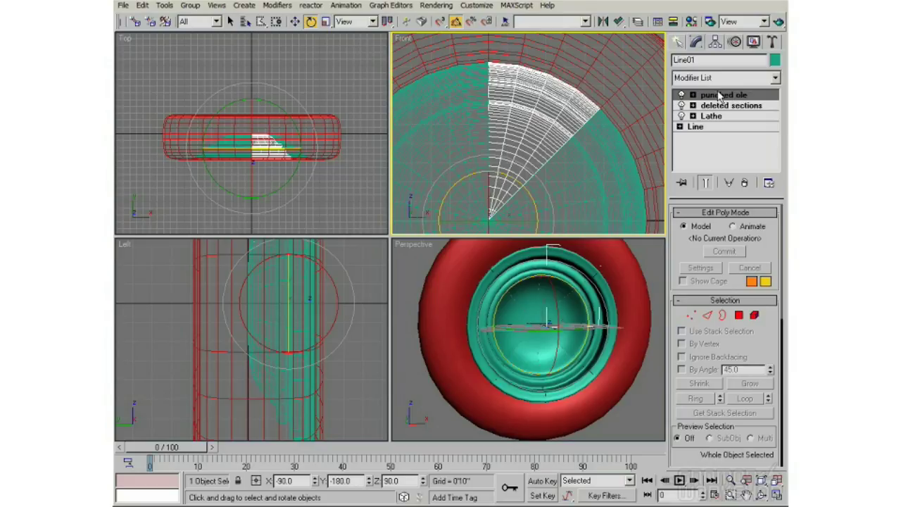
left_click(739, 316)
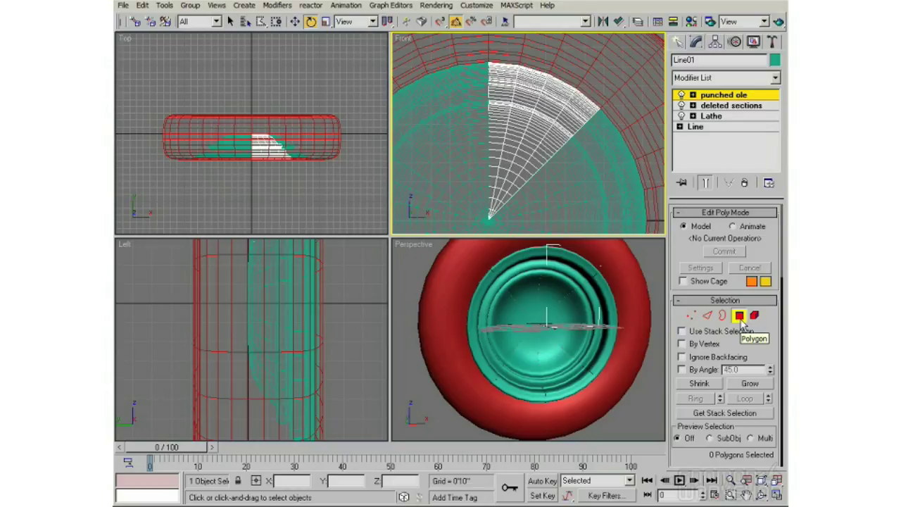
middle_click_drag(523, 158, 527, 146)
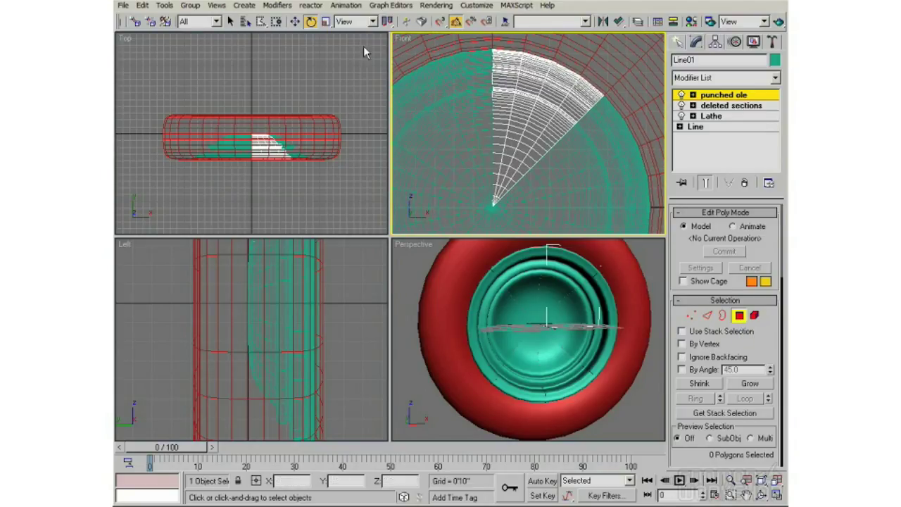
Switch to the plain Select tool with a paint-style selection region and try painting over the wedge's polygons
left_click_drag(260, 22, 263, 97)
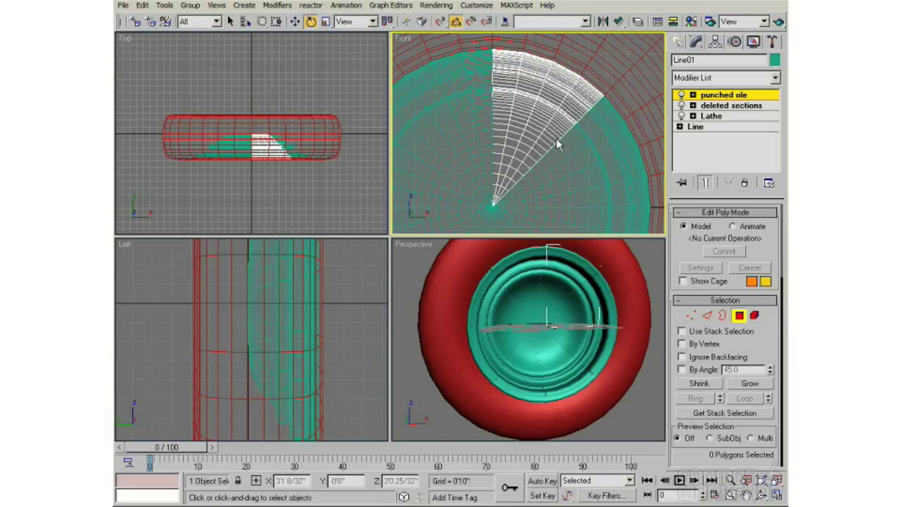
left_click(529, 141)
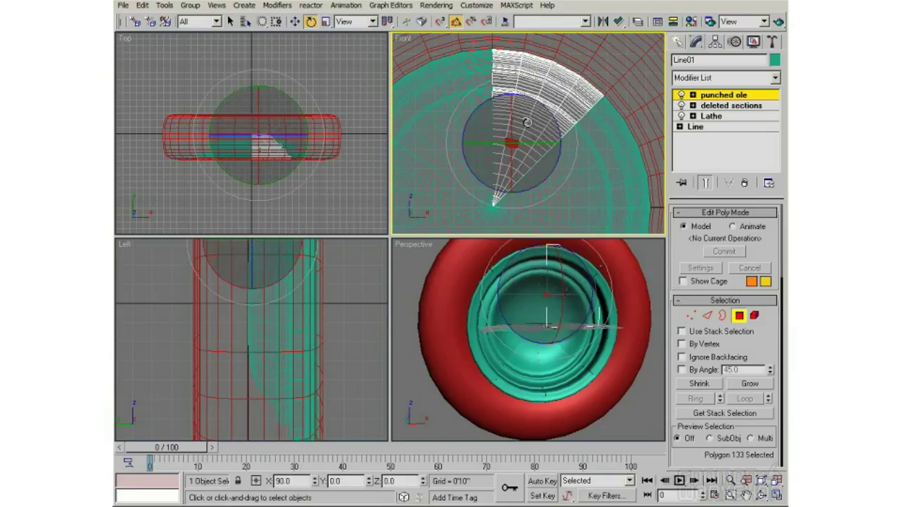
key("q")
mouse_move(519, 131)
left_mouse_down()
mouse_move(542, 99)
mouse_move(534, 133)
left_mouse_up()
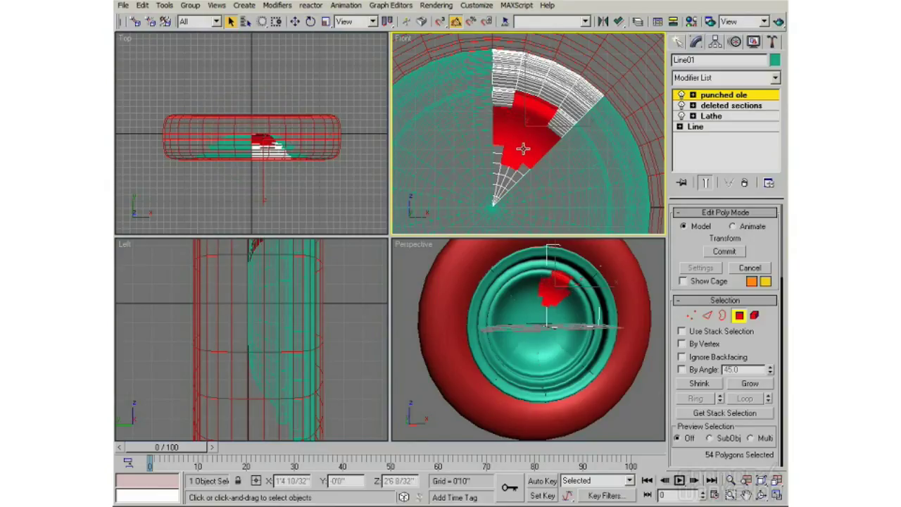
left_click(517, 141)
left_click_drag(517, 147, 525, 142)
left_click(522, 147)
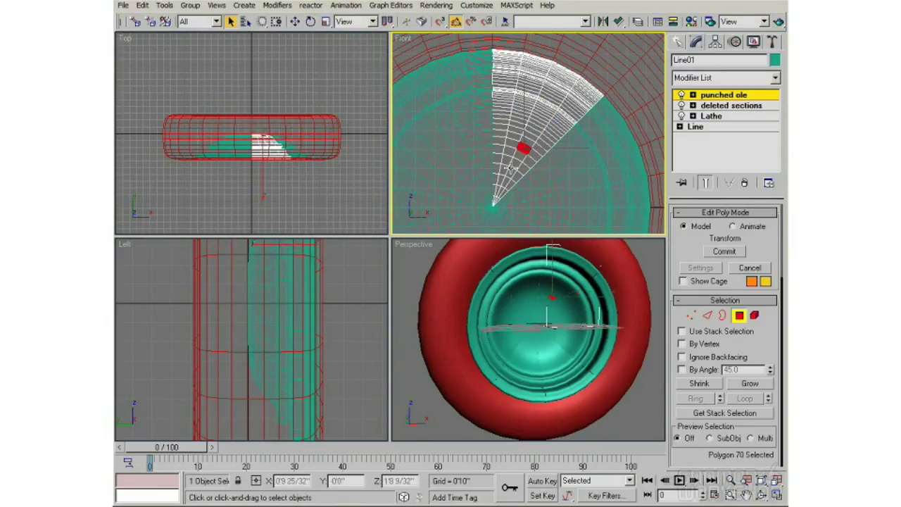
Paint-select a block of polygons in the wedge's two middle columns and remove its innermost row from the selection
scroll(530, 147, "up", 4)
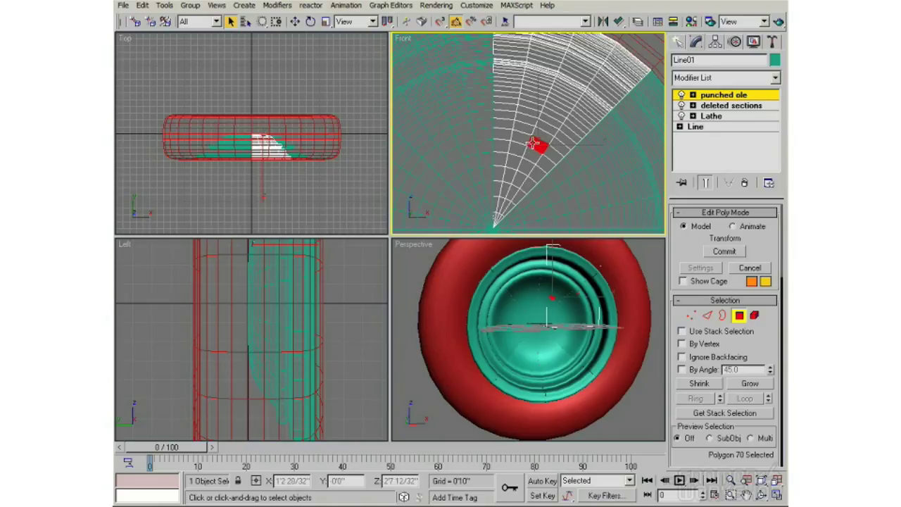
left_click_drag(524, 146, 534, 121)
middle_click_drag(553, 318, 539, 299, "alt")
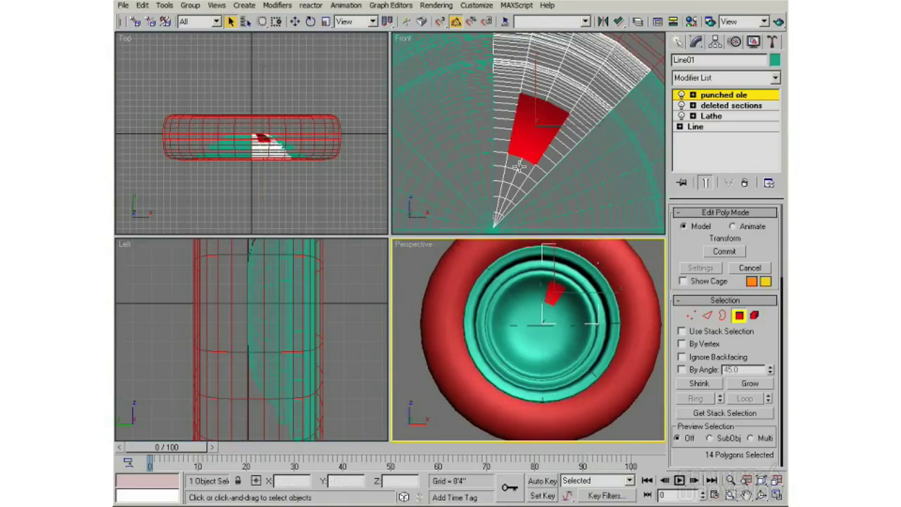
left_click_drag(518, 168, 527, 161, "alt")
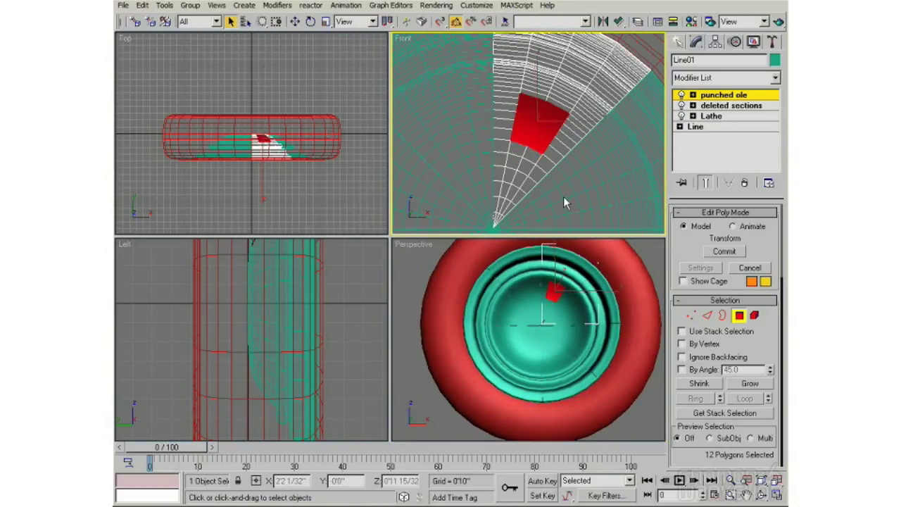
Delete the selected polygons to punch the hole through every instanced wedge and view the whole wheel in perspective
middle_click_drag(547, 306, 551, 342, "alt")
key("Delete")
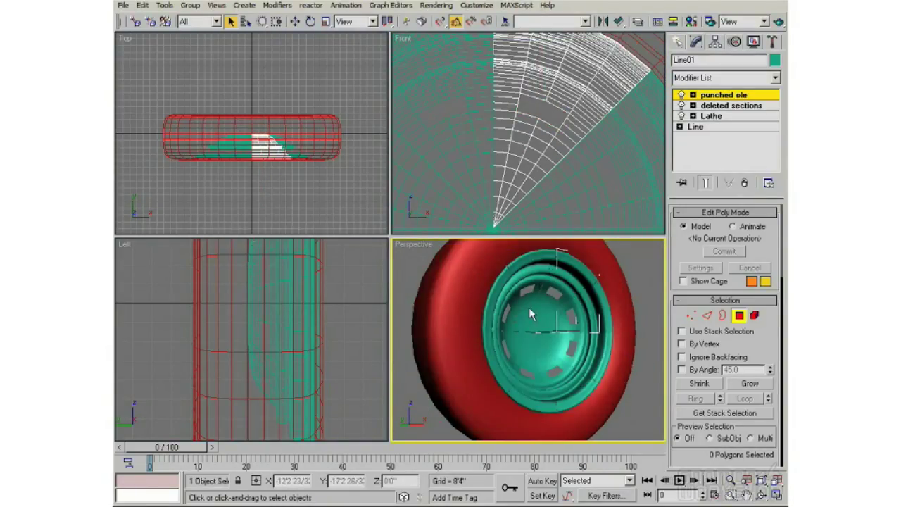
scroll(528, 307, "down", 4)
middle_click_drag(520, 308, 525, 308, "alt")
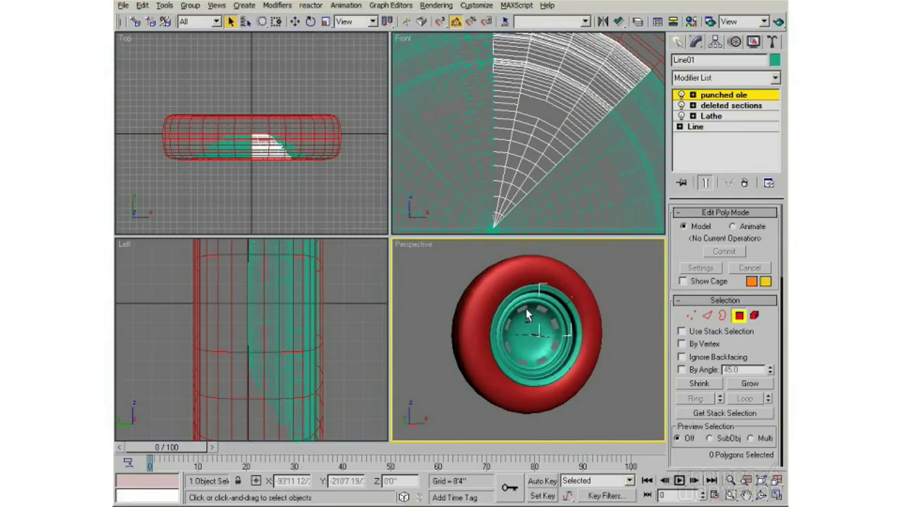